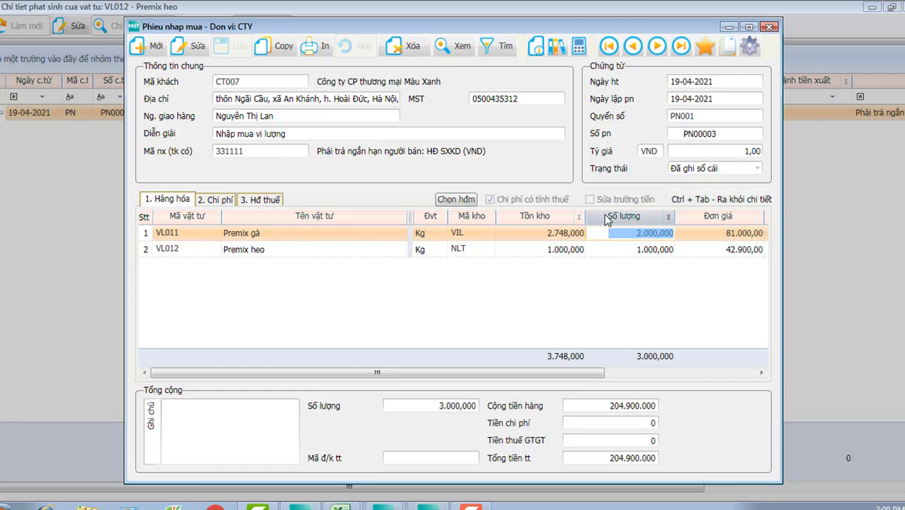
Check the Premix heo line's warehouse code, then examine the period debit total in the account 15211 detail workbook in Excel
left_click(460, 248)
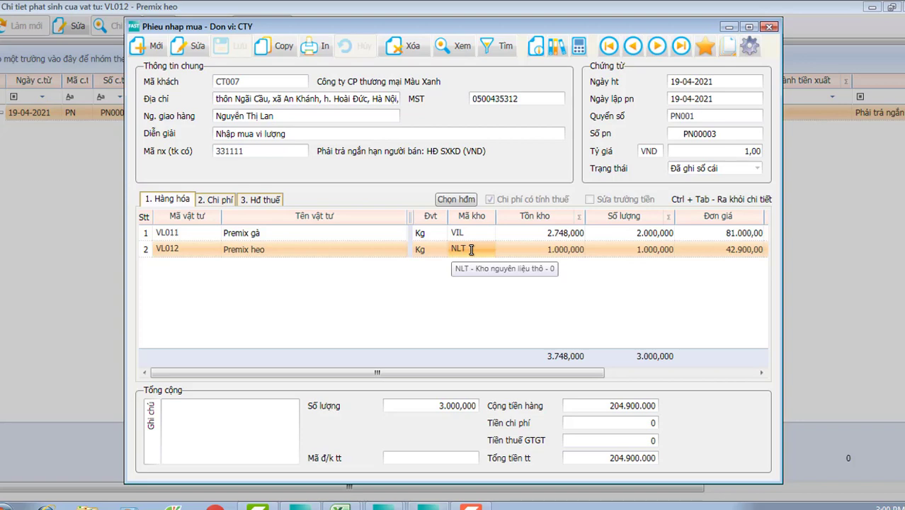
mouse_move(340, 506)
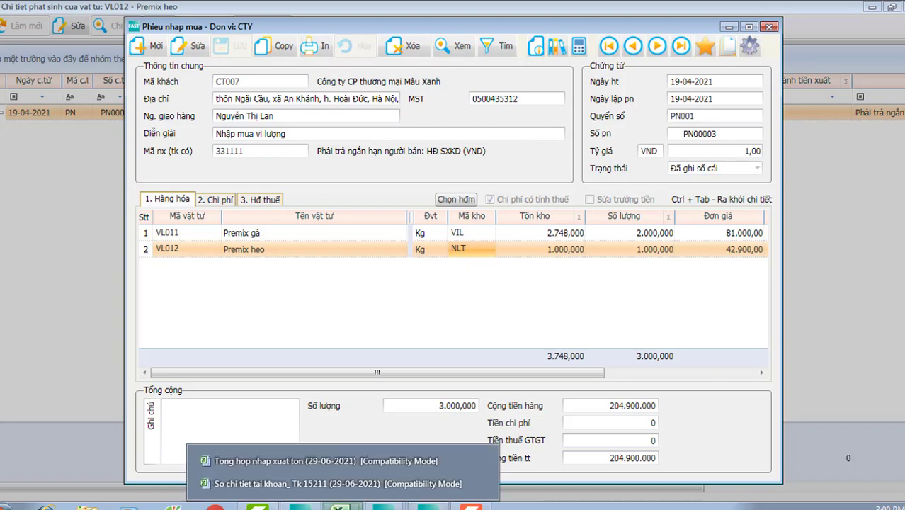
left_click(334, 460)
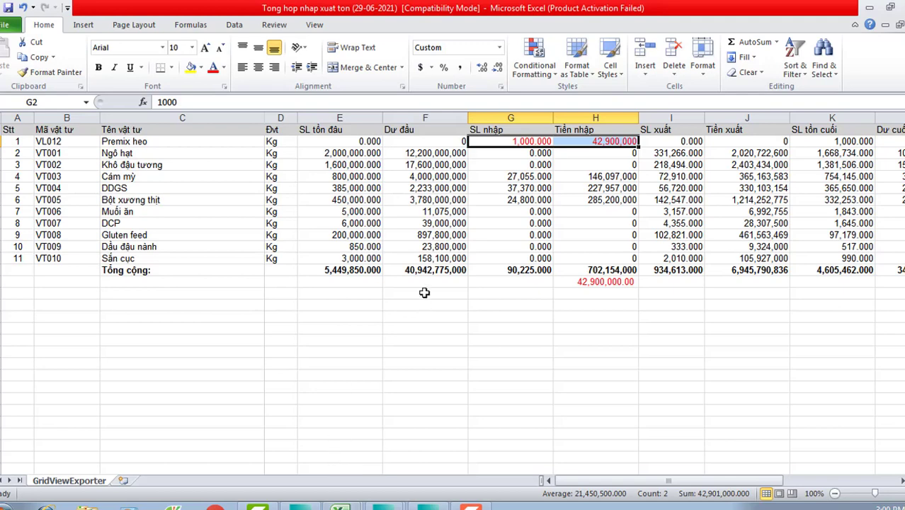
mouse_move(332, 505)
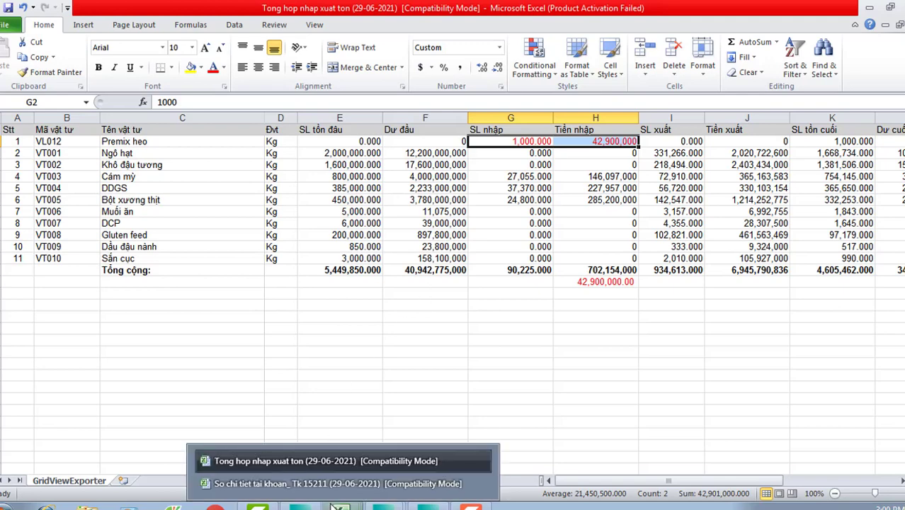
left_click(338, 489)
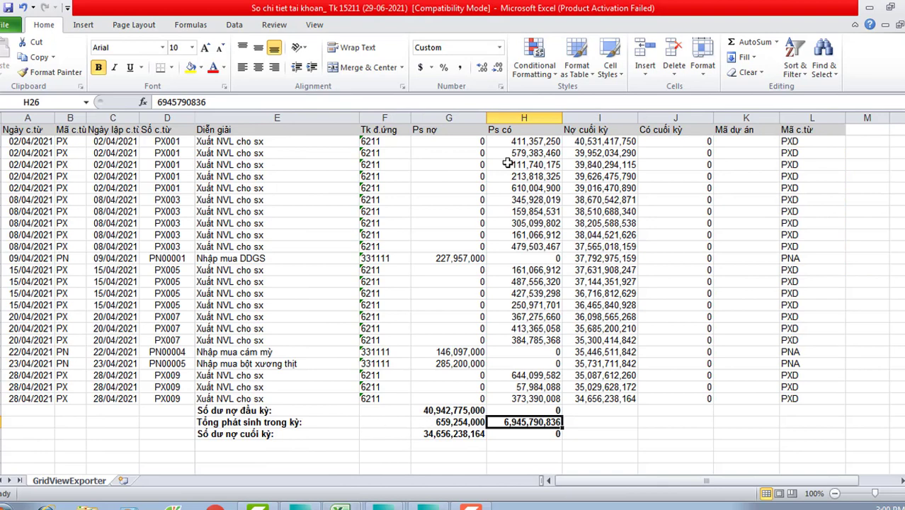
left_click(431, 423)
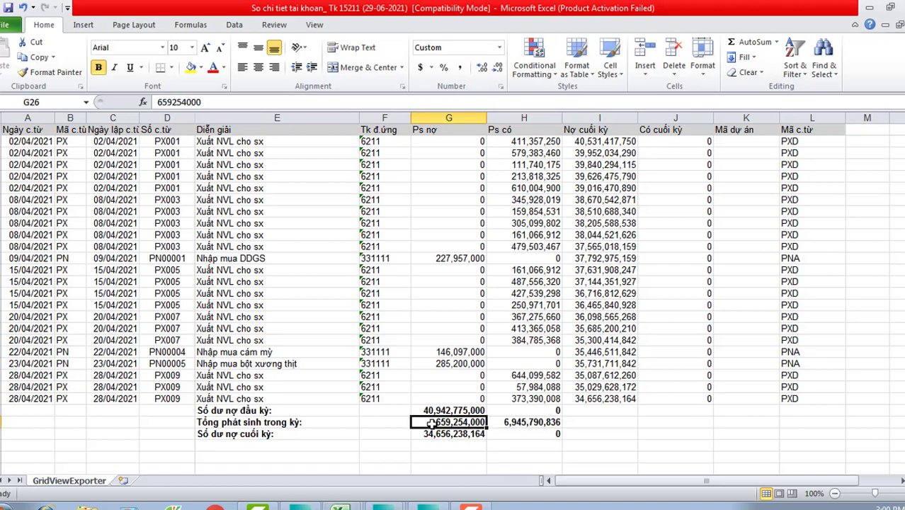
In the Tong hop nhap xuat ton workbook, compare the Tiền nhập total and the difference formula beneath it with VL012's receipt amount
mouse_move(340, 504)
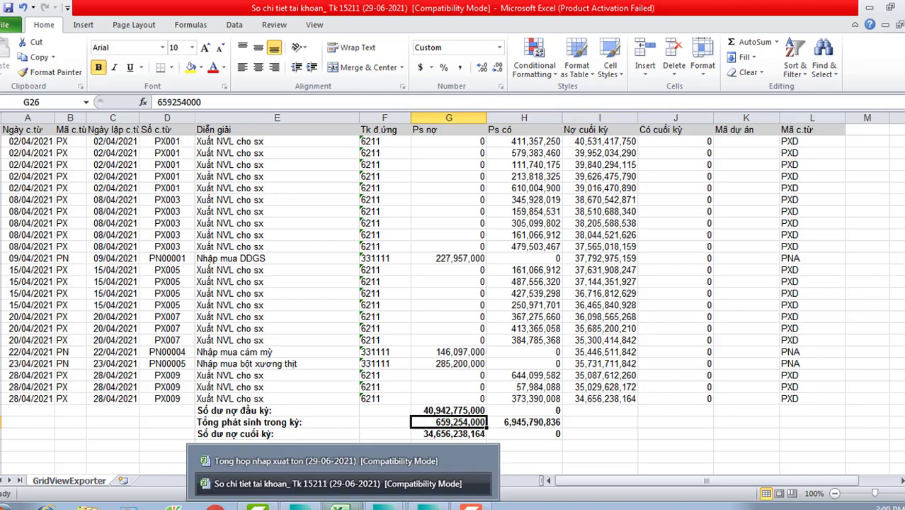
left_click(333, 459)
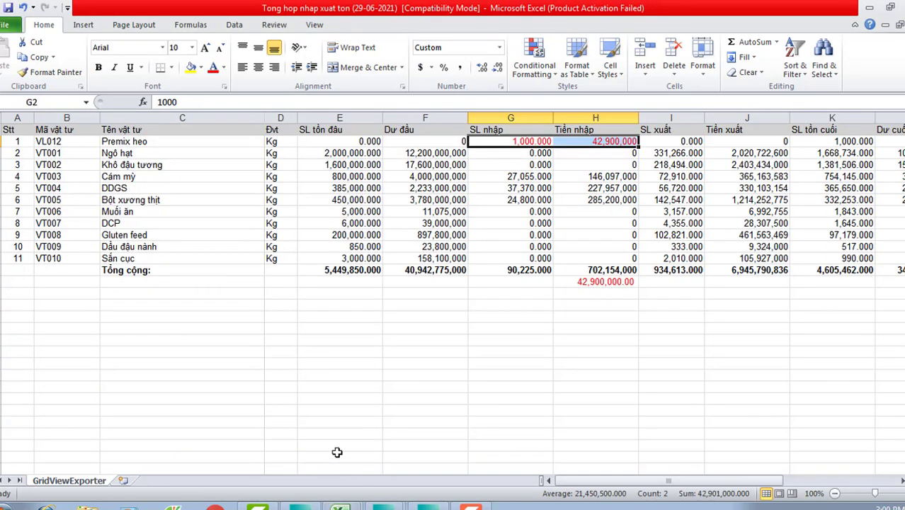
left_click(582, 270)
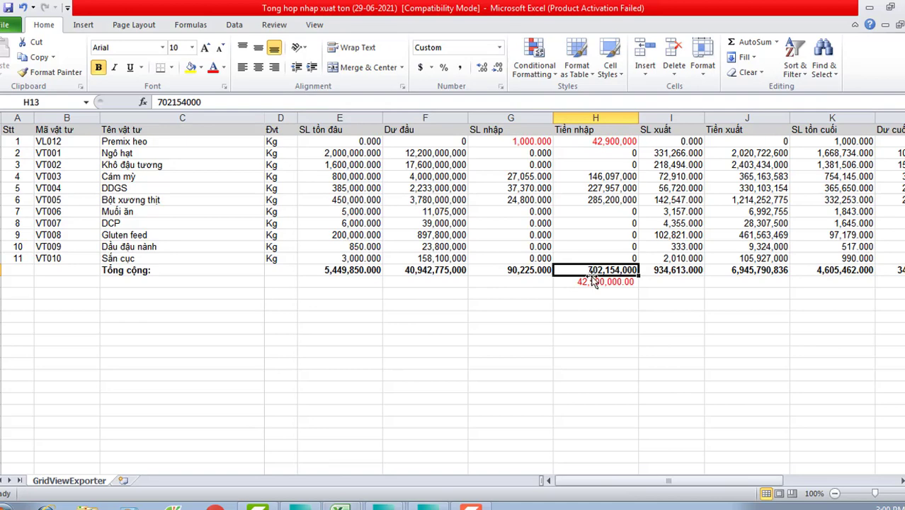
double_click(592, 281)
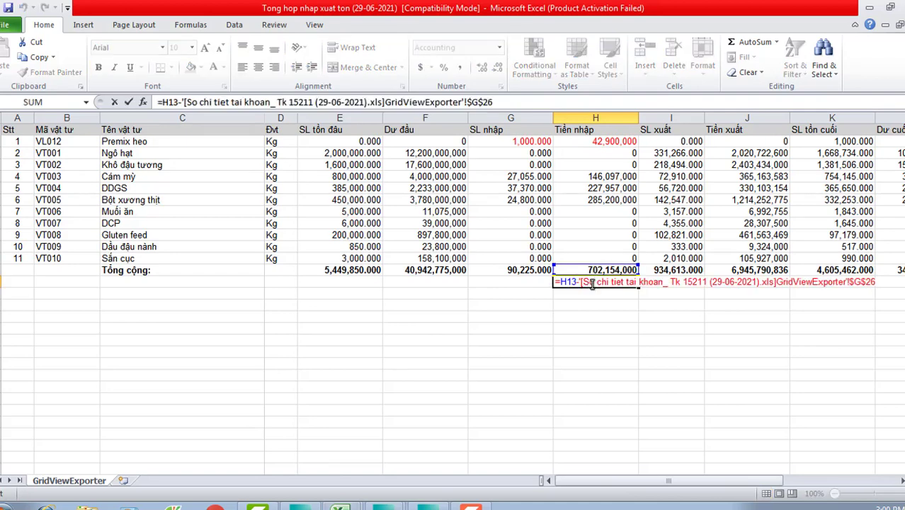
key("Return")
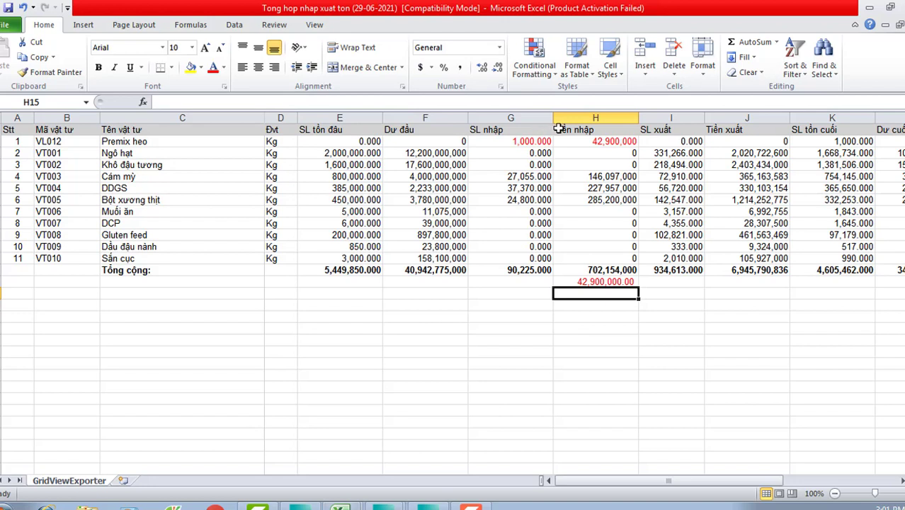
left_click(587, 141)
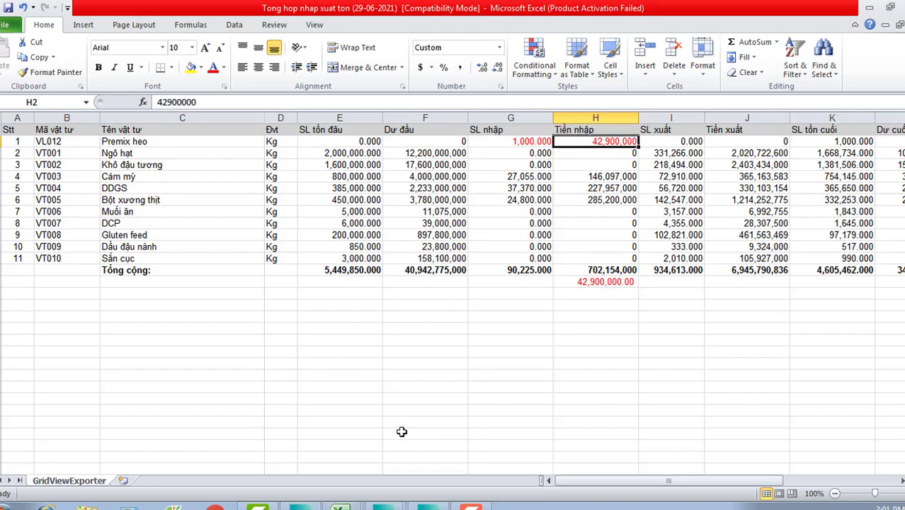
Return to the VL012 - Premix heo transaction detail in FAST and open its 19-04-2021 purchase receipt for editing
mouse_move(427, 507)
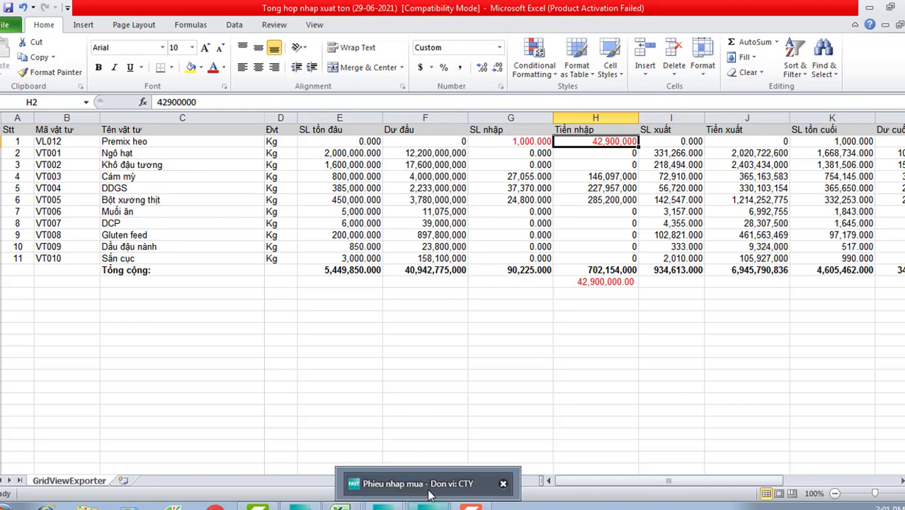
mouse_move(387, 506)
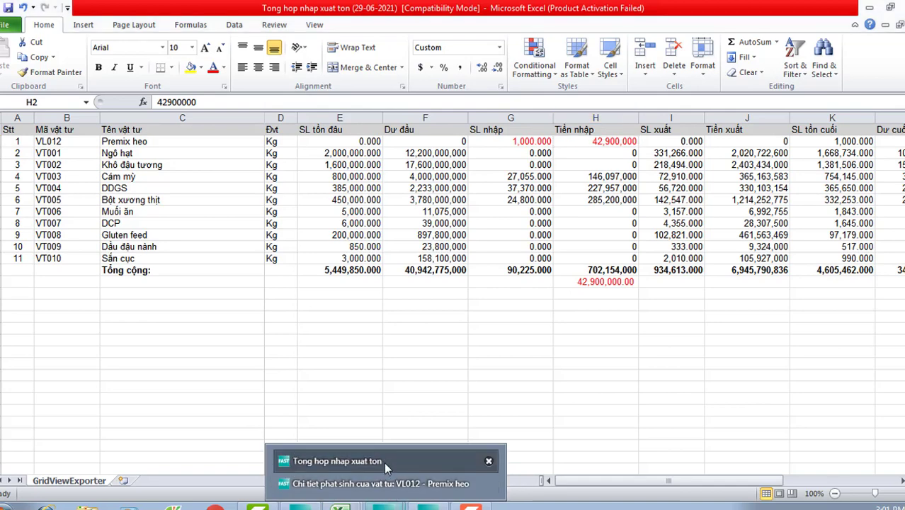
left_click(389, 484)
key("Escape")
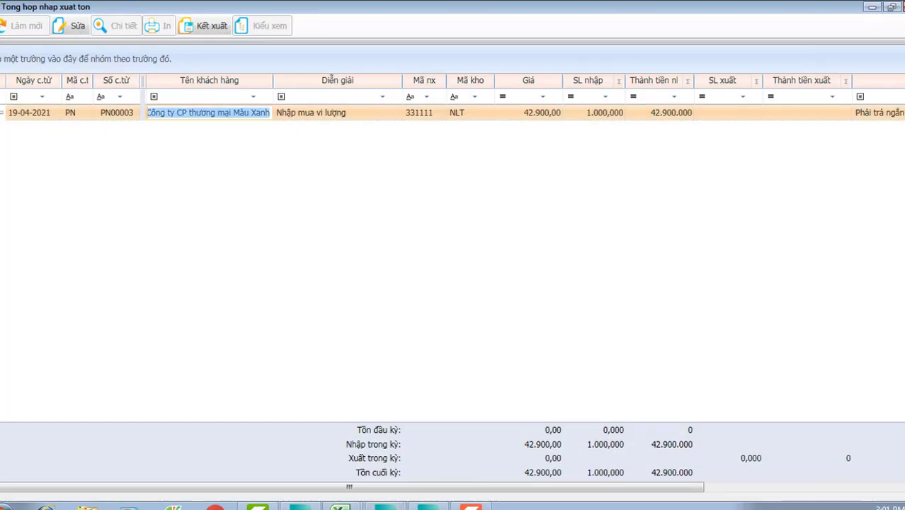
left_click(110, 28)
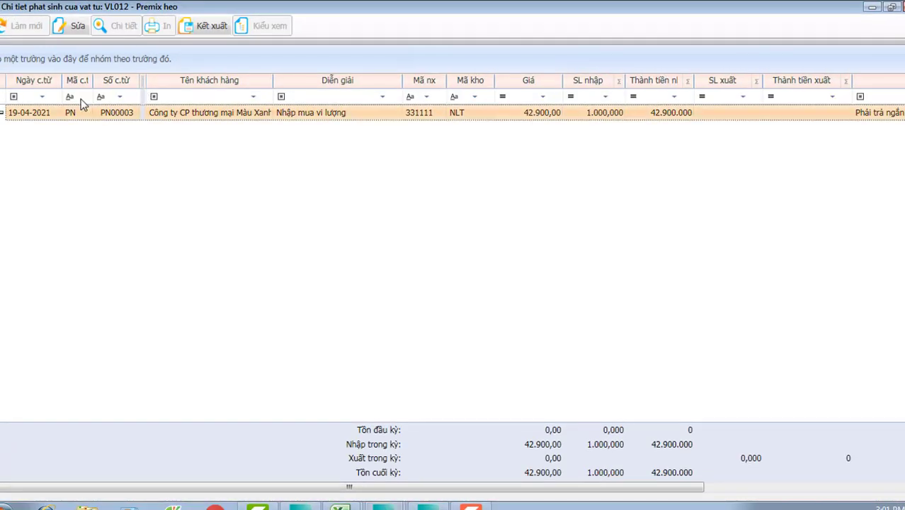
left_click(77, 25)
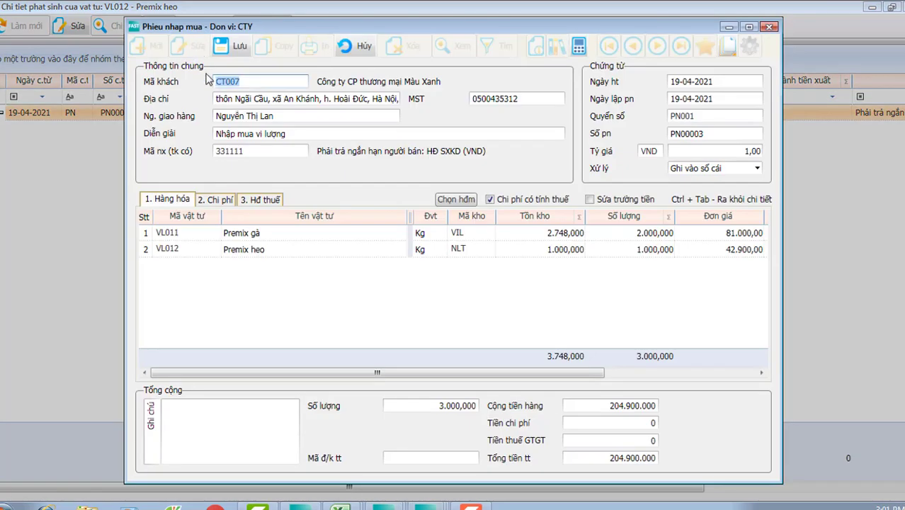
Change the warehouse code on the receipt's VL012 Premix heo line to VIL
left_click(472, 249)
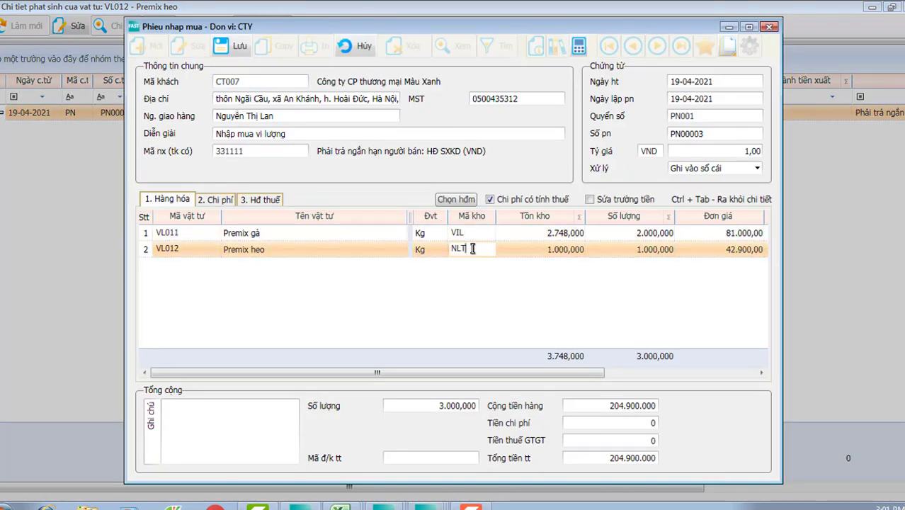
key("BackSpace")
key("BackSpace")
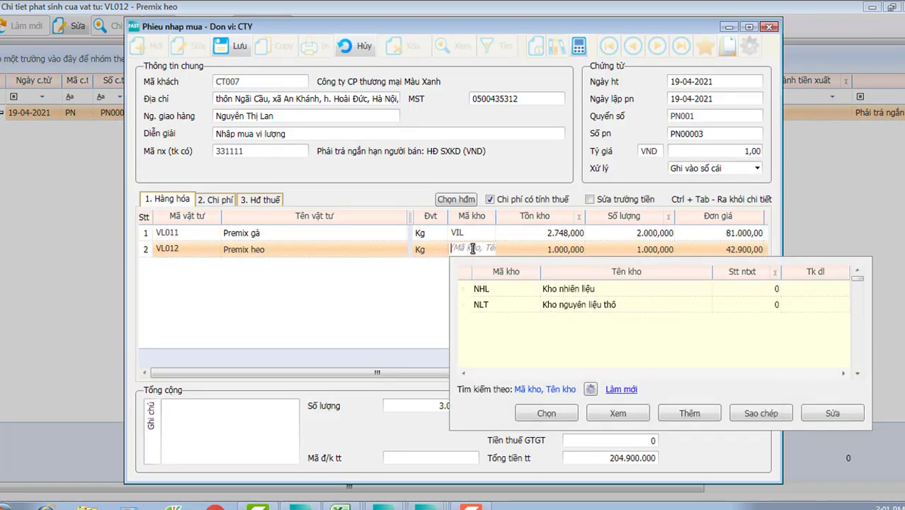
type("VIL")
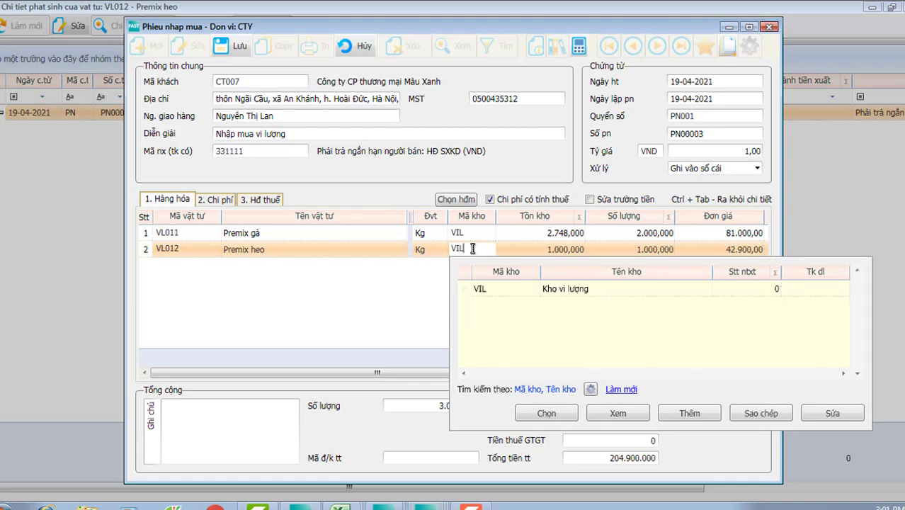
Edit the VL012 Premix heo item record and set its default warehouse code to VIL
left_click(170, 249)
key("BackSpace")
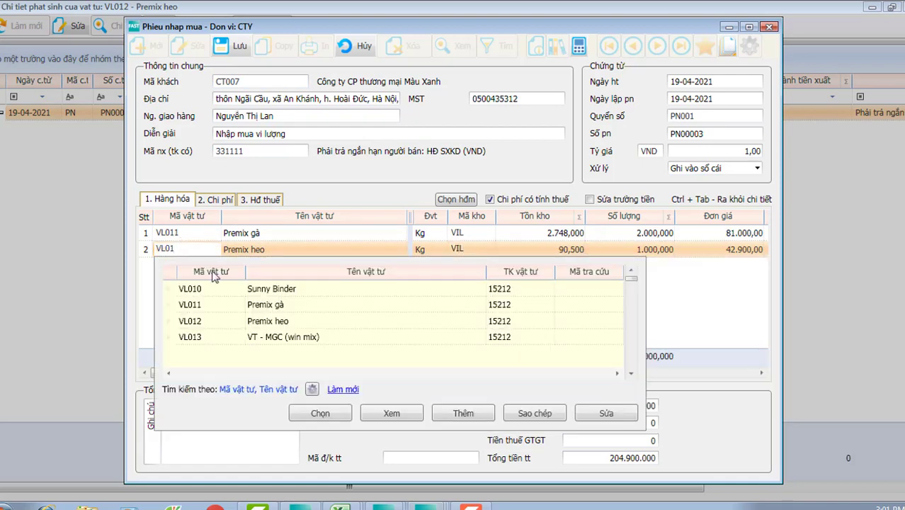
left_click(200, 323)
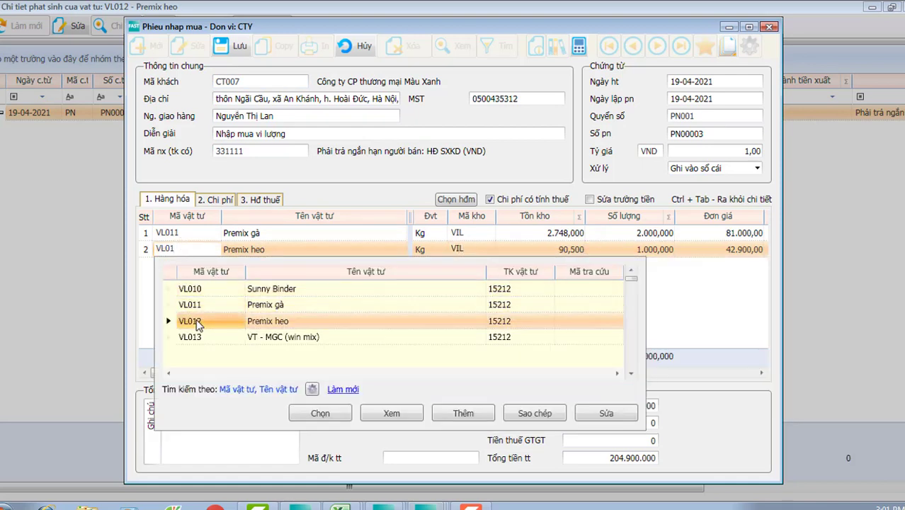
left_click(607, 417)
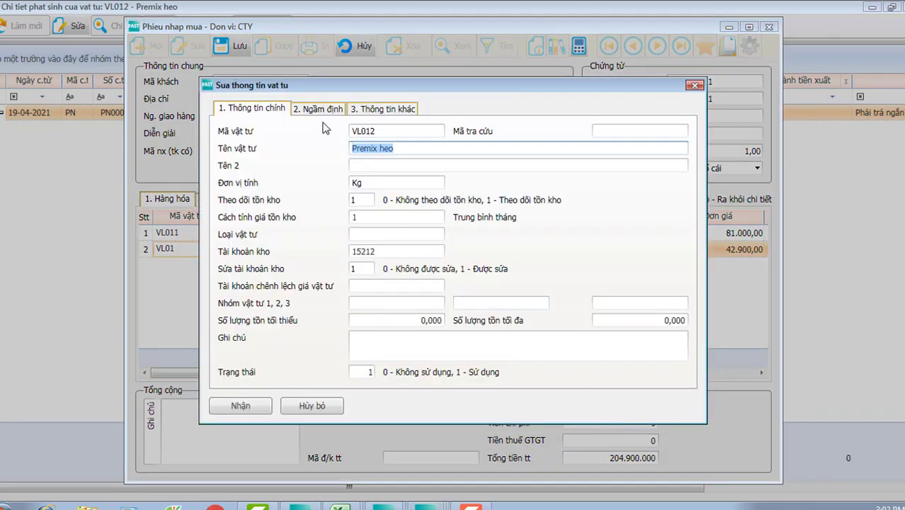
left_click(320, 109)
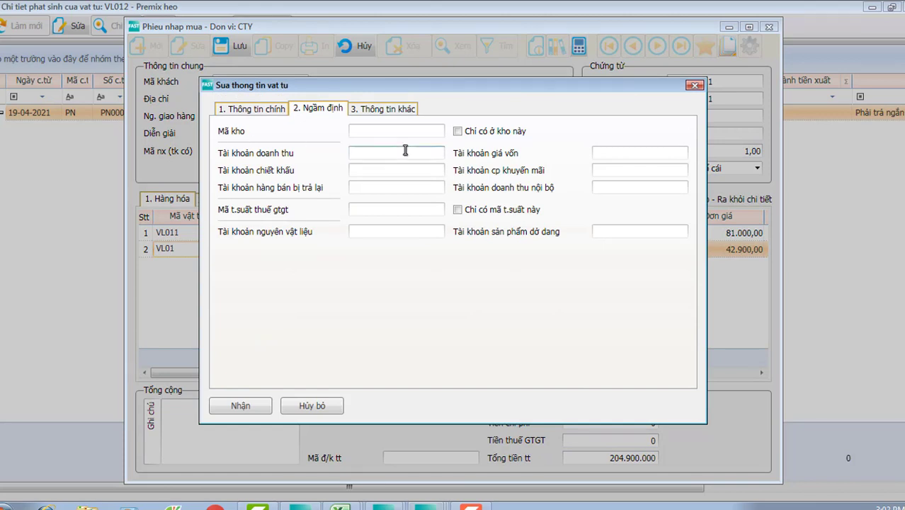
left_click(393, 130)
type("V")
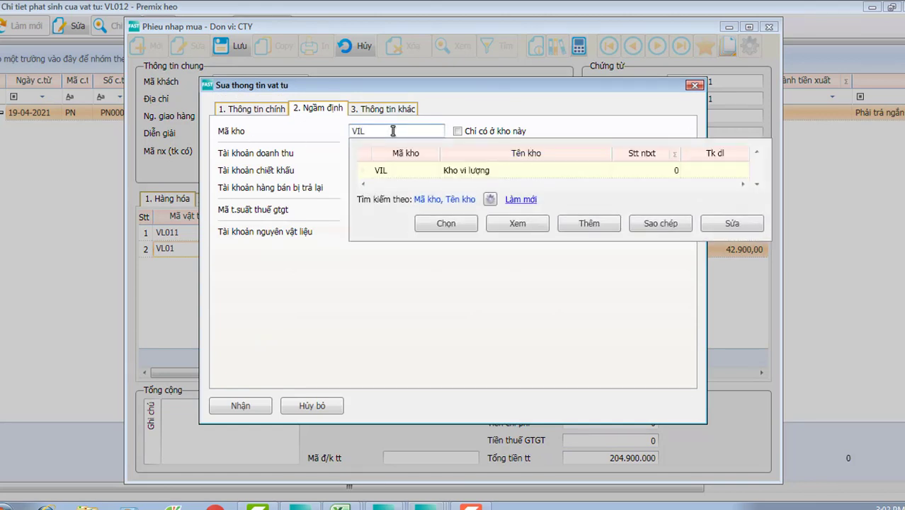
type("IL")
key("Return")
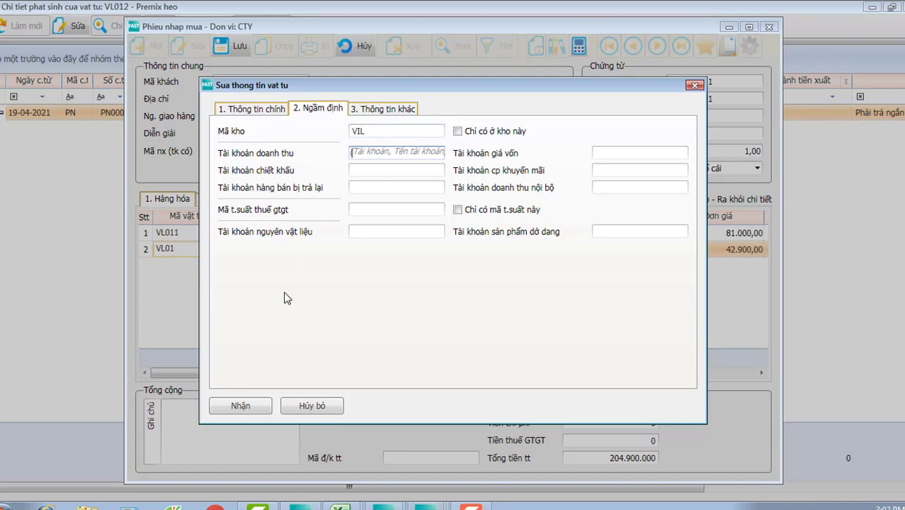
left_click(236, 407)
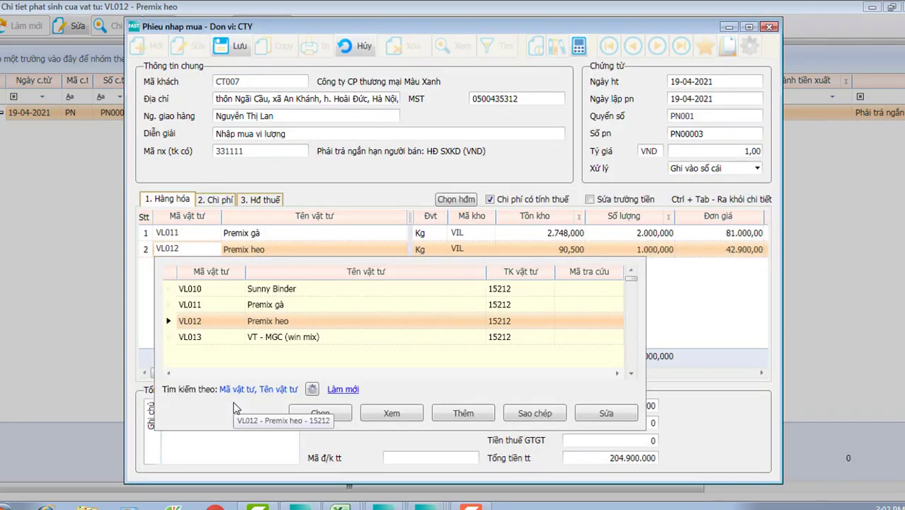
Choose VL012 as the item on the receipt's second line and save the purchase receipt
left_click(325, 413)
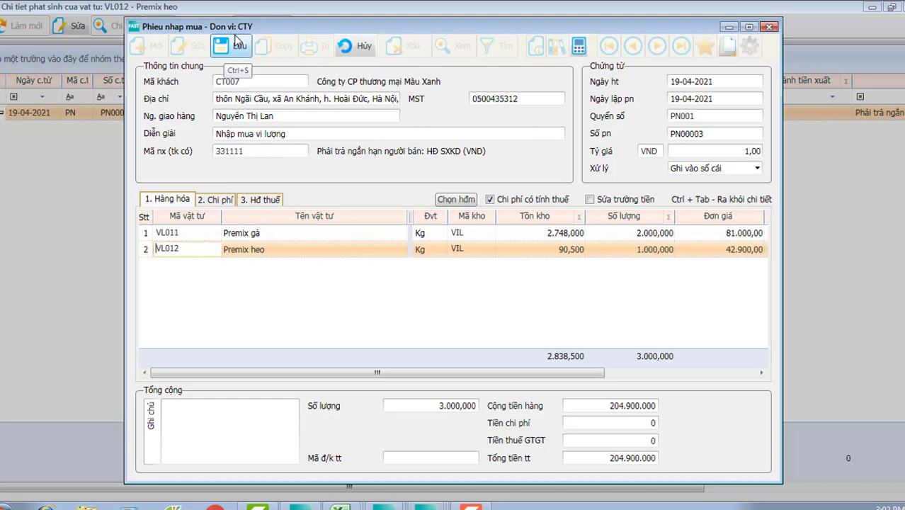
left_click(237, 42)
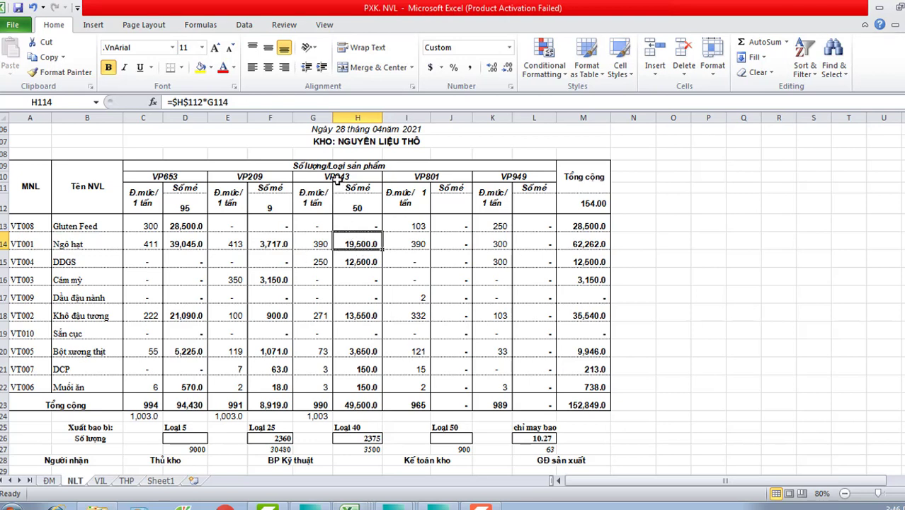
Compare the VP243 corn issue (VT001) in the PXK. NVL sheet with the product code on line 12 of the 28-04-2021 FAST stock issue
left_click(249, 176)
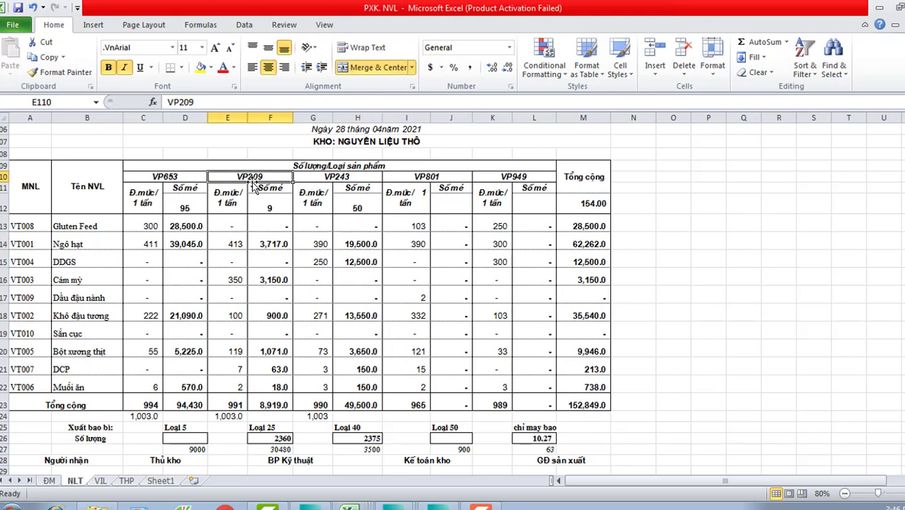
left_click(361, 244)
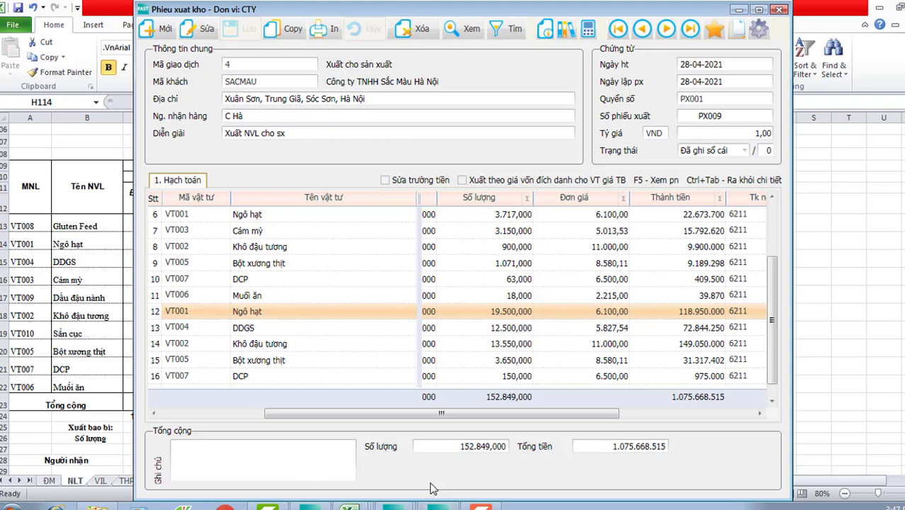
left_click(434, 505)
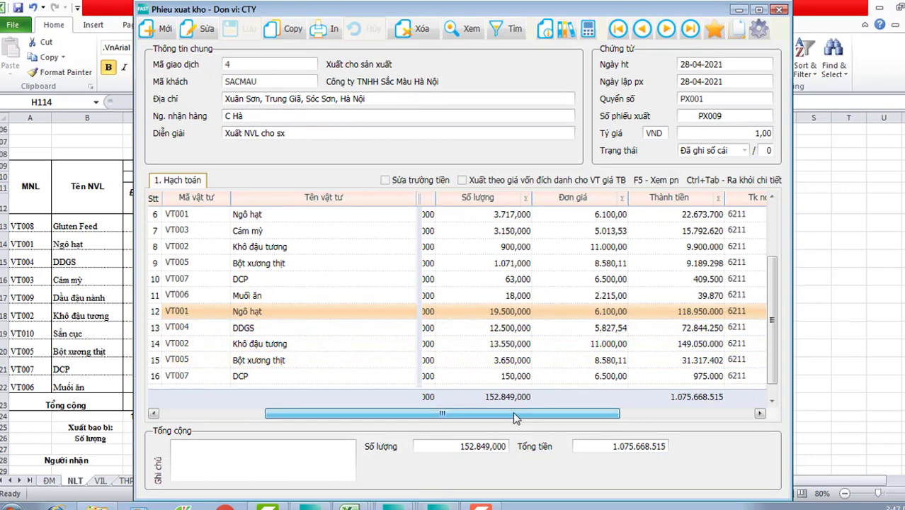
left_click_drag(512, 412, 621, 417)
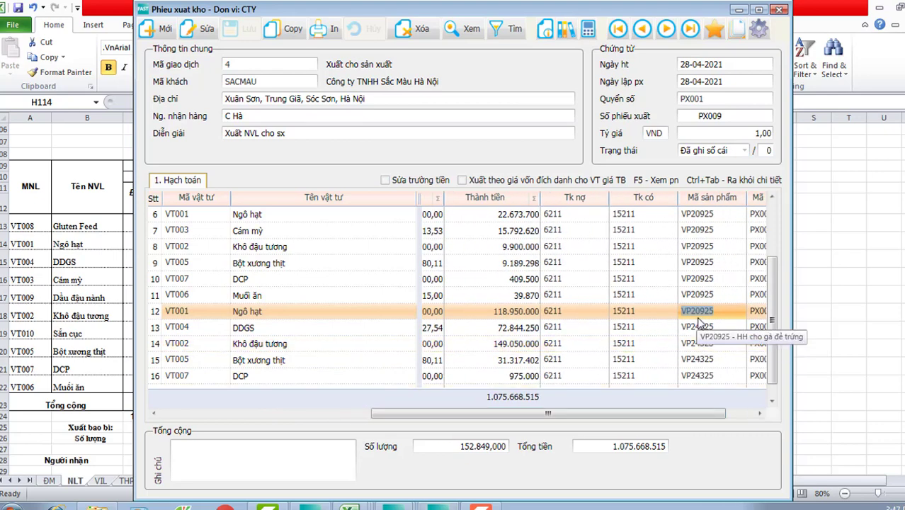
Switch to the VT002 - Khô đậu tương transaction detail and close it to return to the material summary by product
mouse_move(453, 506)
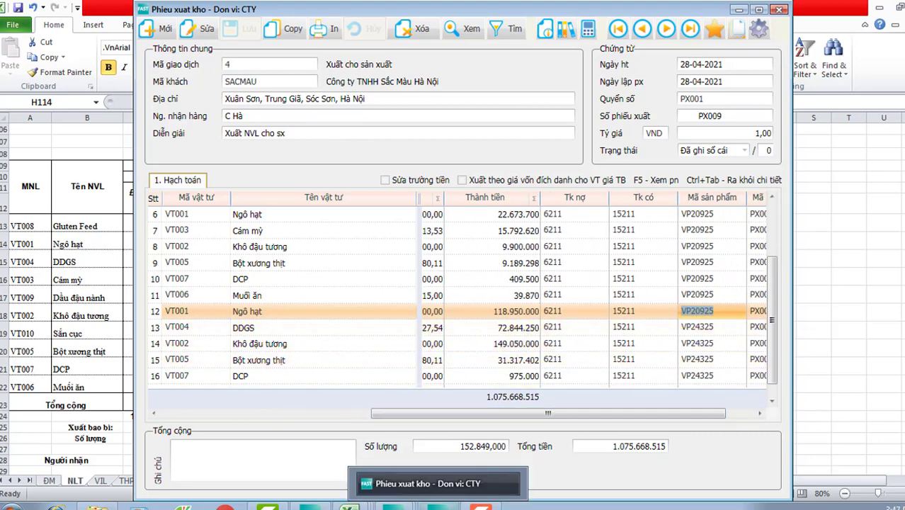
mouse_move(394, 506)
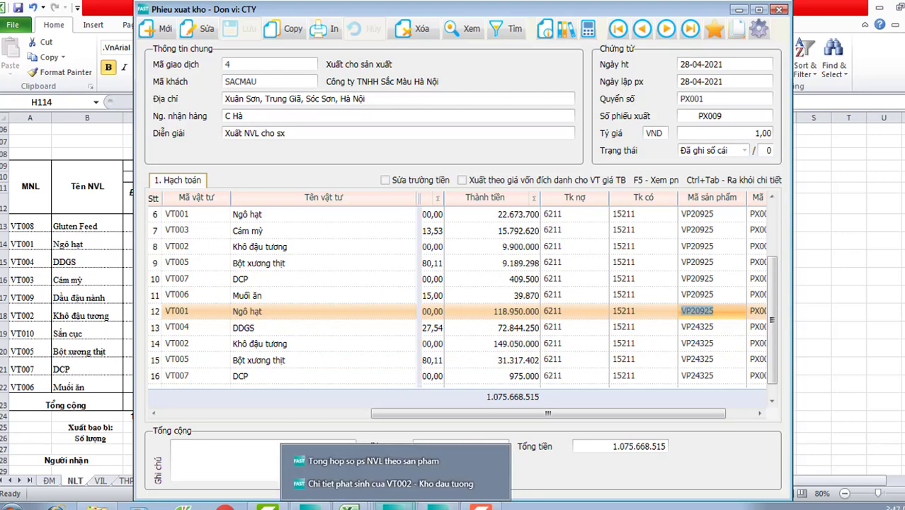
left_click(388, 486)
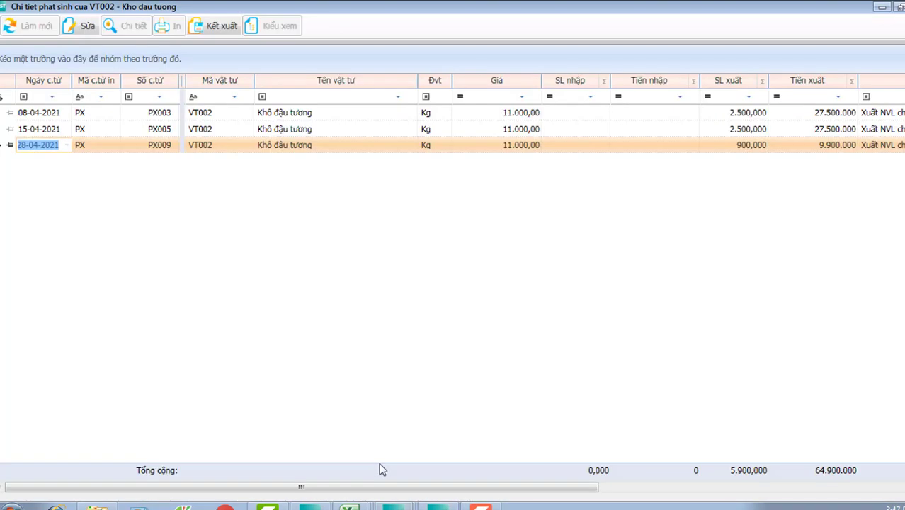
key("Escape")
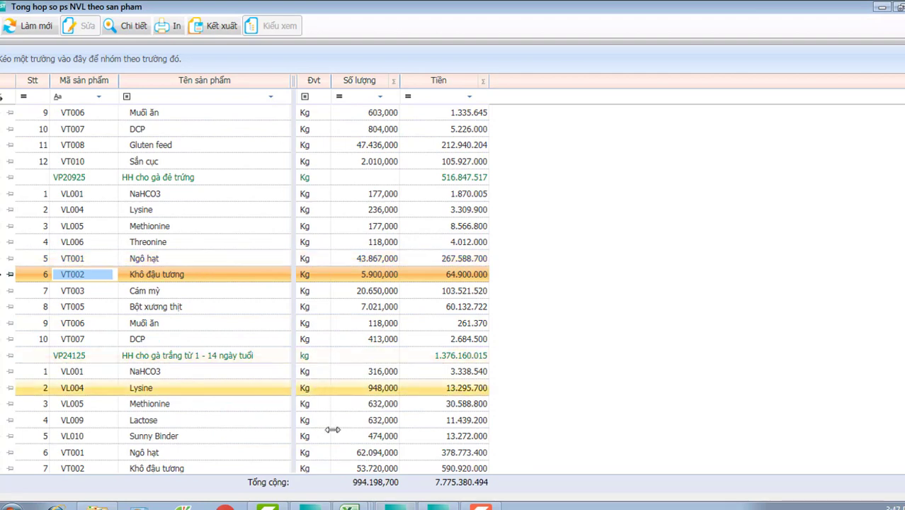
Switch to the ktra gia thanh_sai sot 2 workbook in Excel, view the THP sheet and open the GT costing sheet
mouse_move(348, 506)
left_click(282, 487)
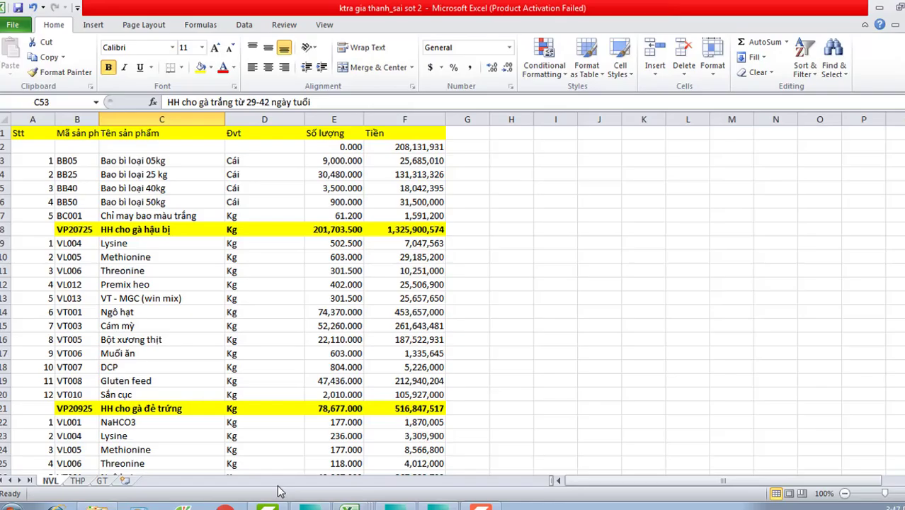
left_click(70, 481)
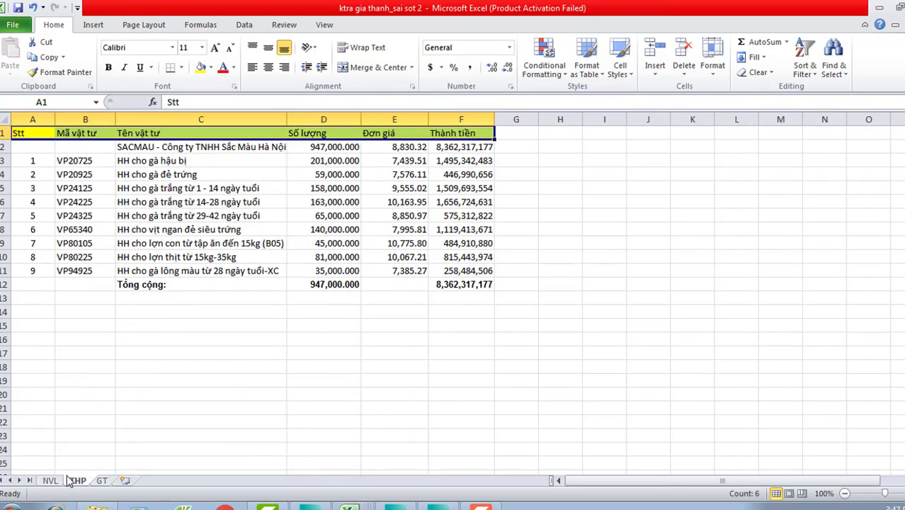
left_click(117, 229)
left_click(102, 480)
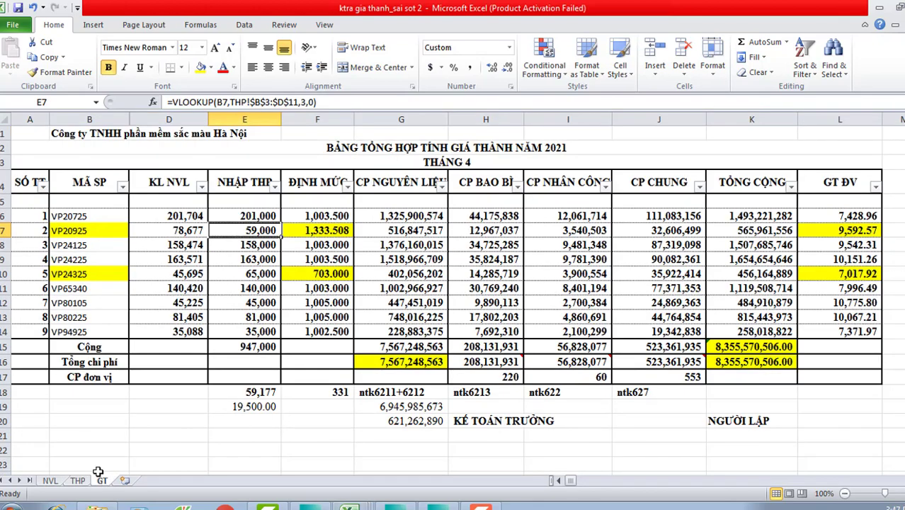
Examine the material weight, finished-goods quantity and norm formulas for VP20725, and compare the highlighted products VP20925 and VP24325
left_click(159, 216)
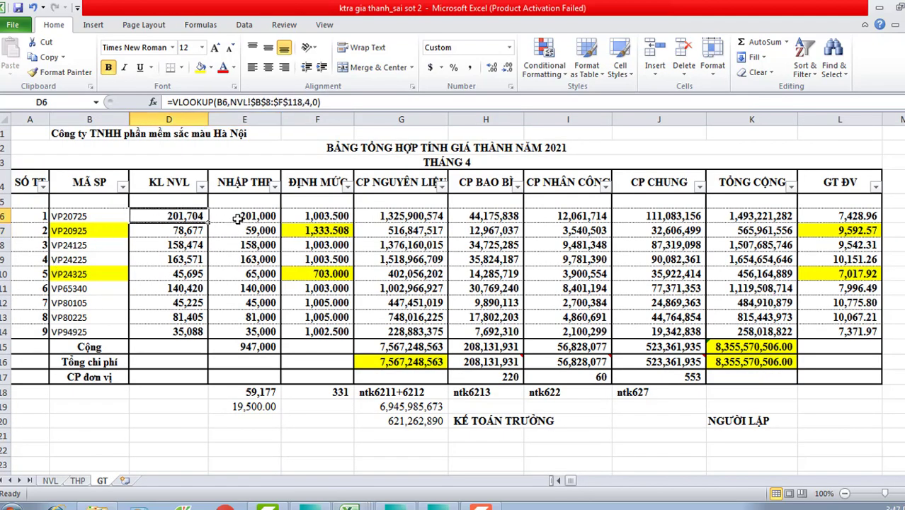
left_click(238, 219)
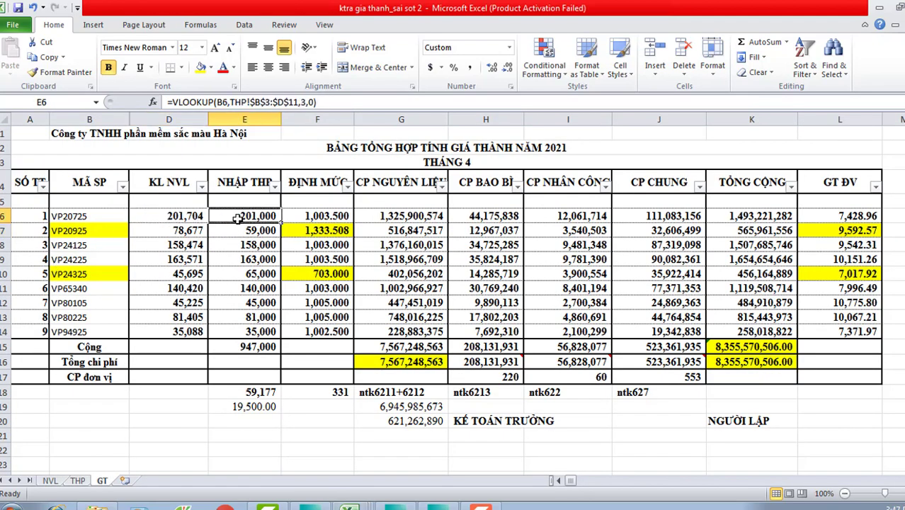
left_click(317, 220)
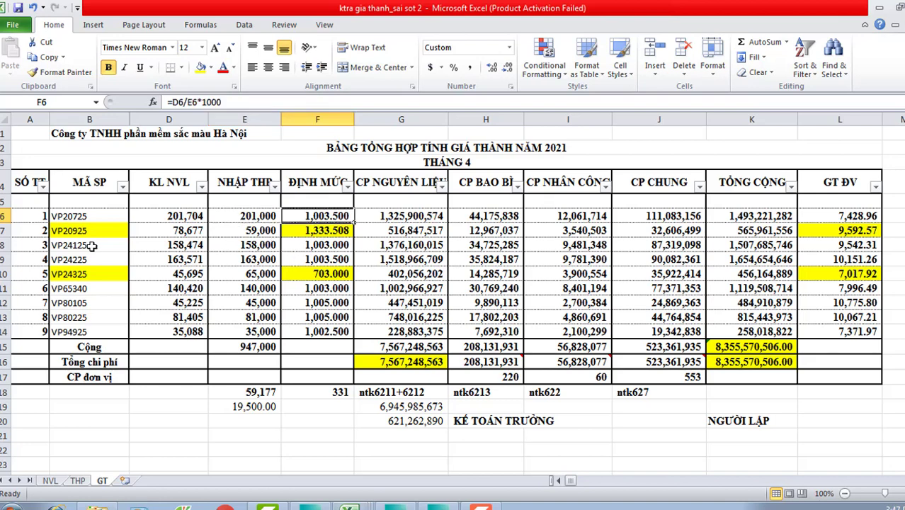
left_click(76, 228)
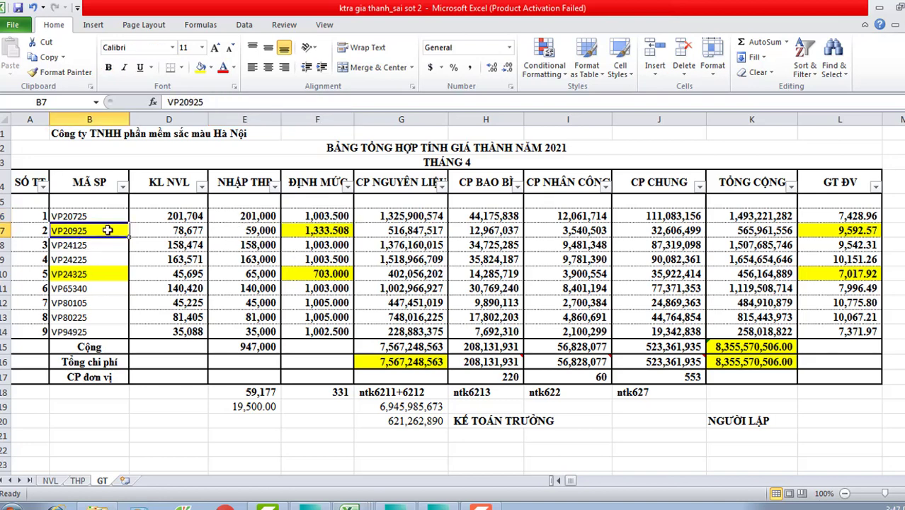
left_click(313, 230)
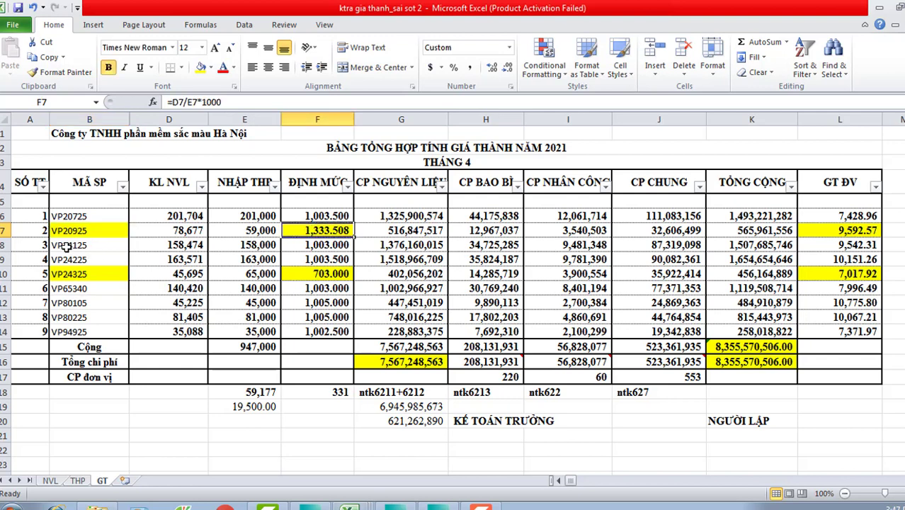
left_click(73, 274)
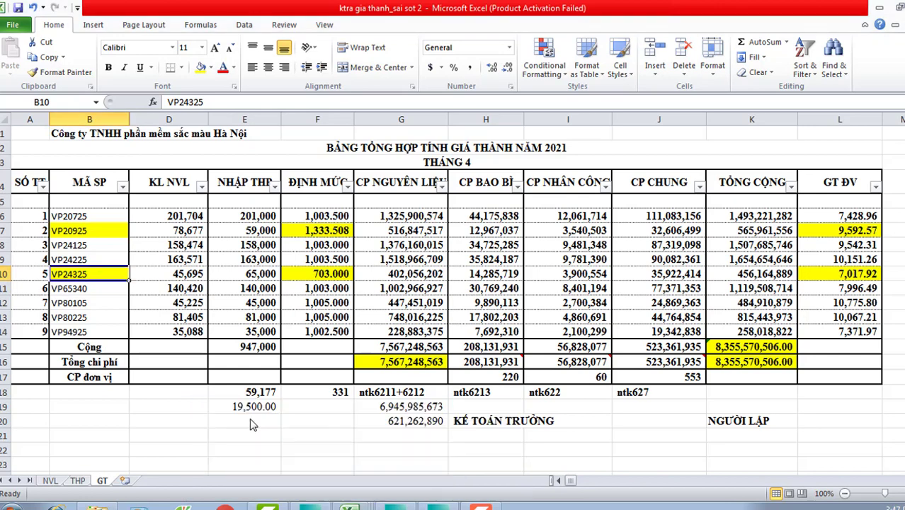
Check the combined per-ton norm totals for VP209 and VP243 in the PXK. NVL workbook and return to the costing workbook
key("ctrl+Tab")
left_click(228, 416)
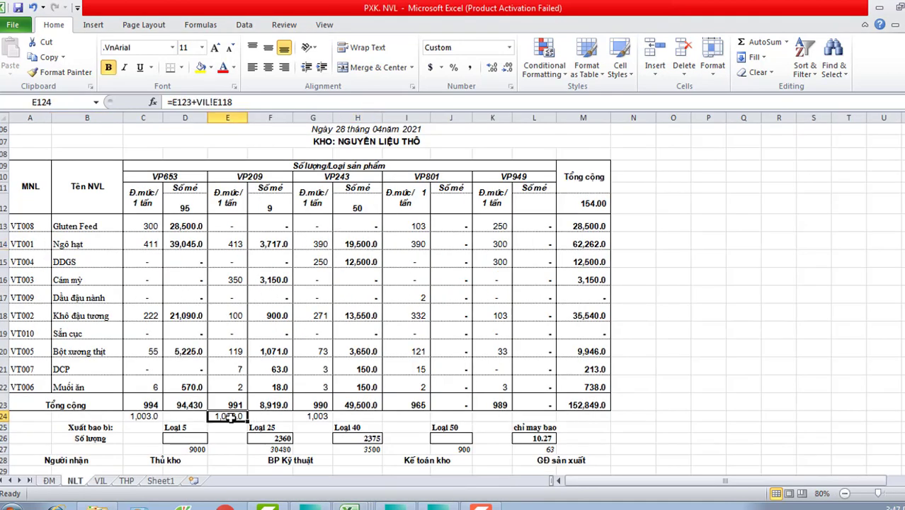
left_click(310, 416)
mouse_move(349, 506)
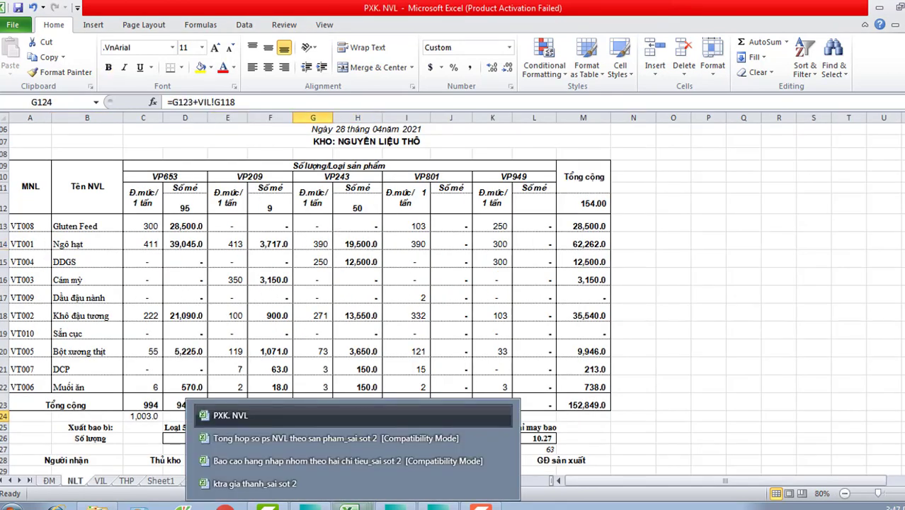
left_click(287, 482)
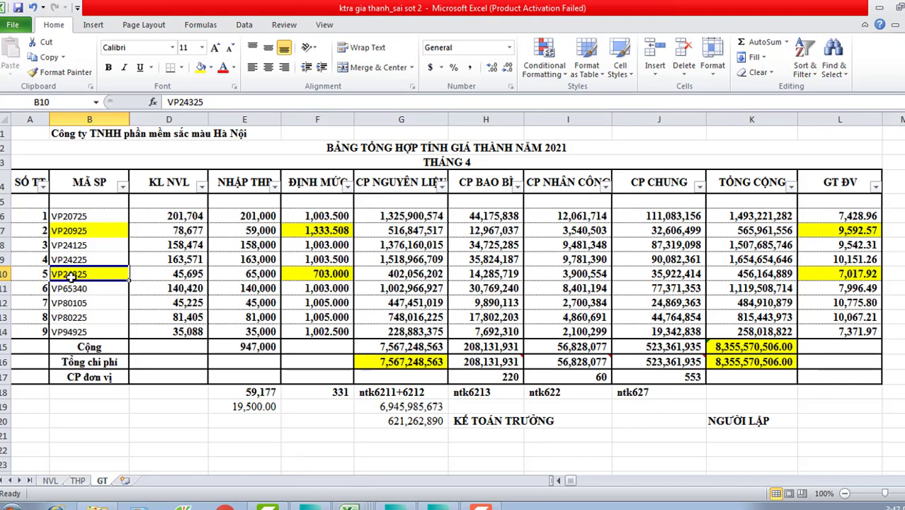
Examine the two overall cost totals on the GT sheet, plus the unit costs and norms of VP20925 and VP24325
left_click(75, 230)
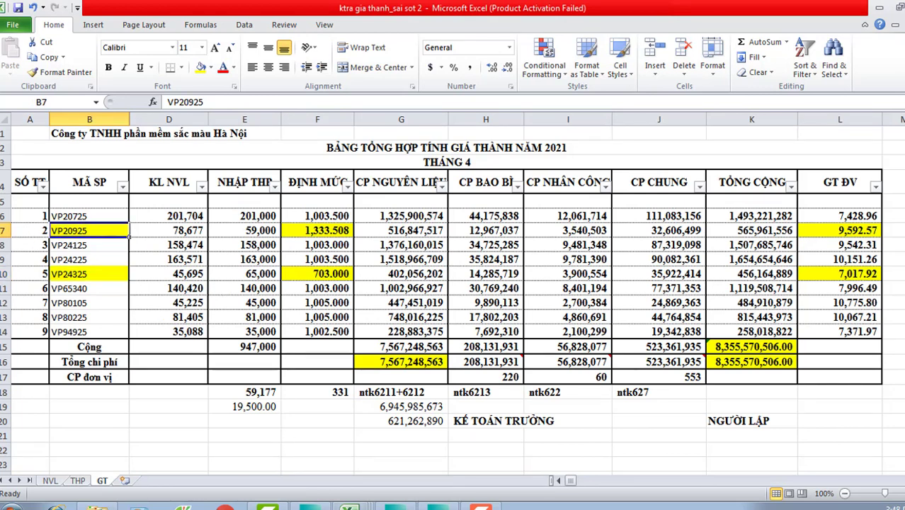
left_click(78, 275)
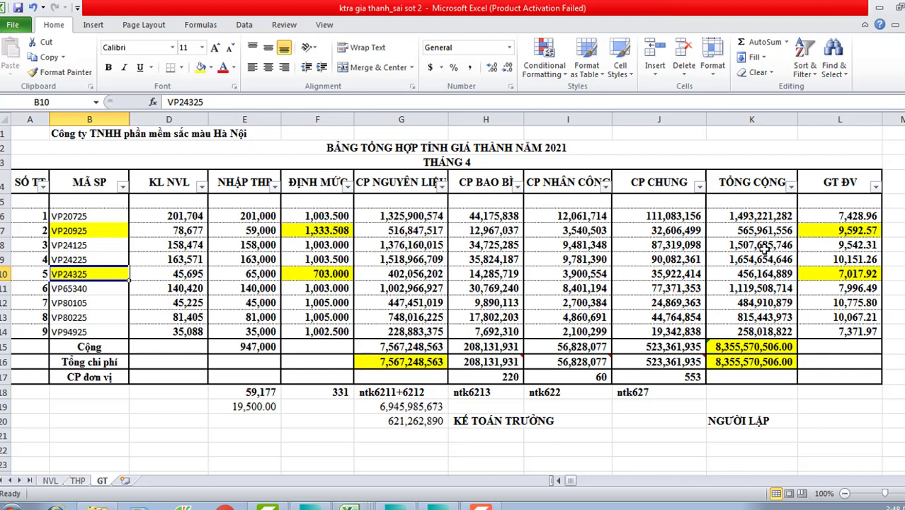
left_click(752, 350)
left_click(743, 363)
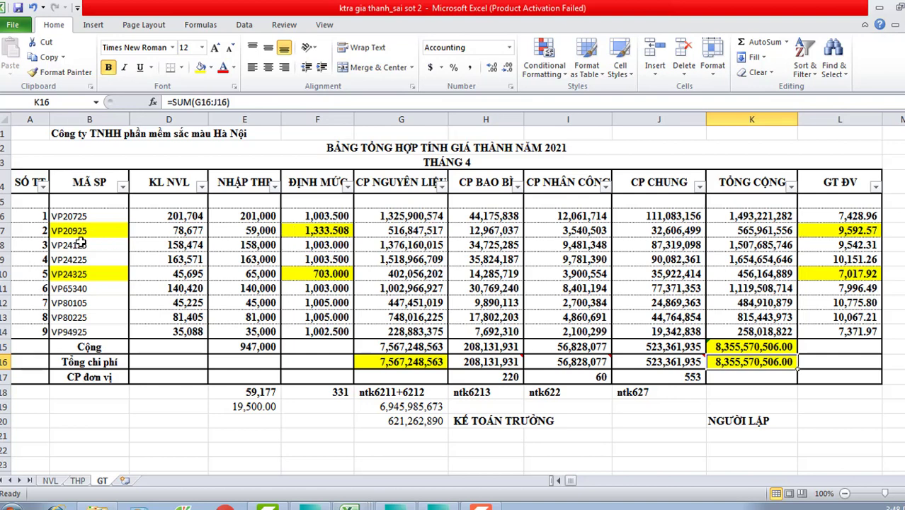
left_click(841, 231)
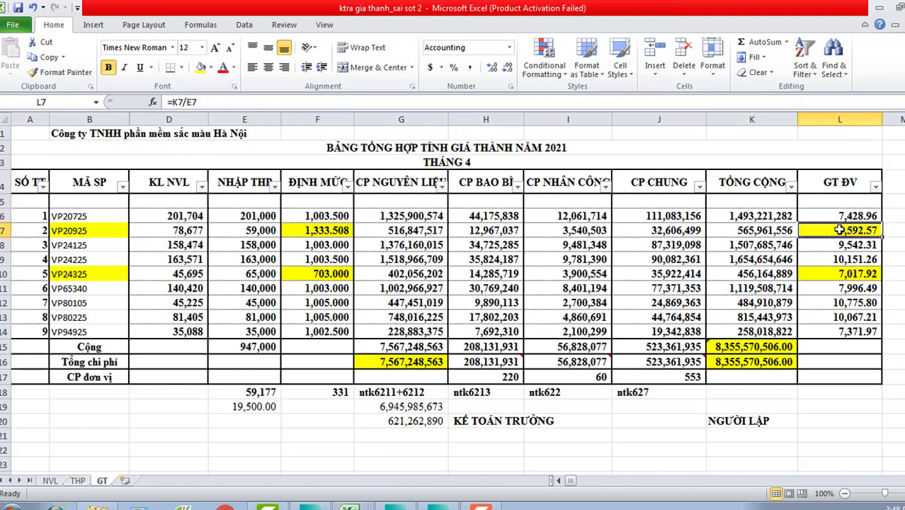
left_click(836, 276)
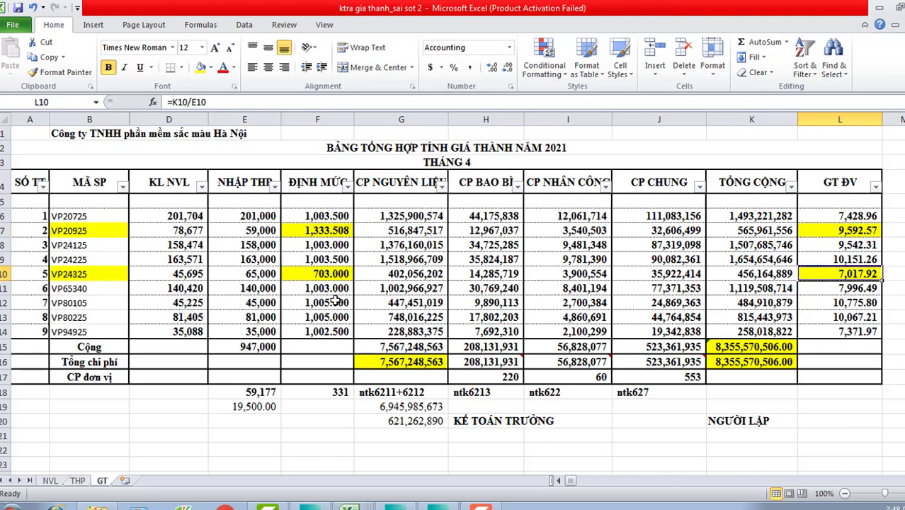
left_click(320, 273)
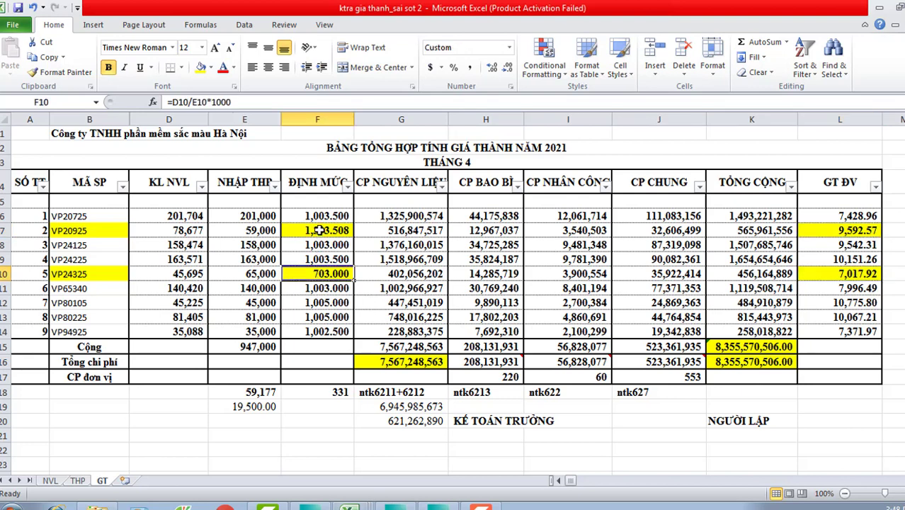
left_click(319, 230)
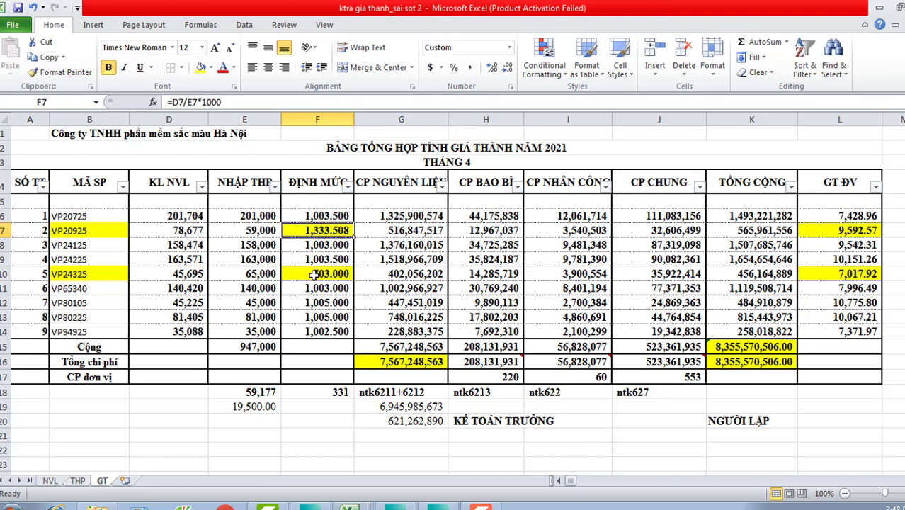
left_click(313, 276)
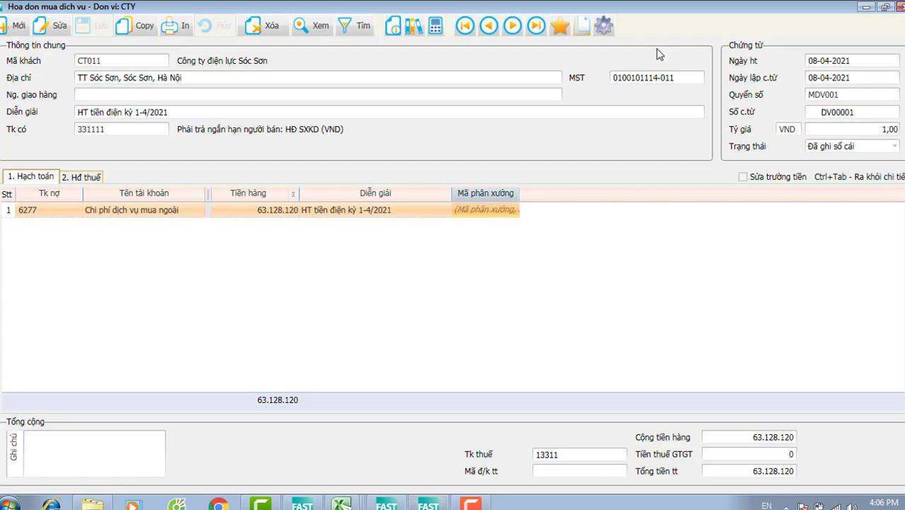
Close the service invoice in FAST and reopen the 08-04-2021 electricity invoice from the account 627 ledger for editing
left_click(899, 7)
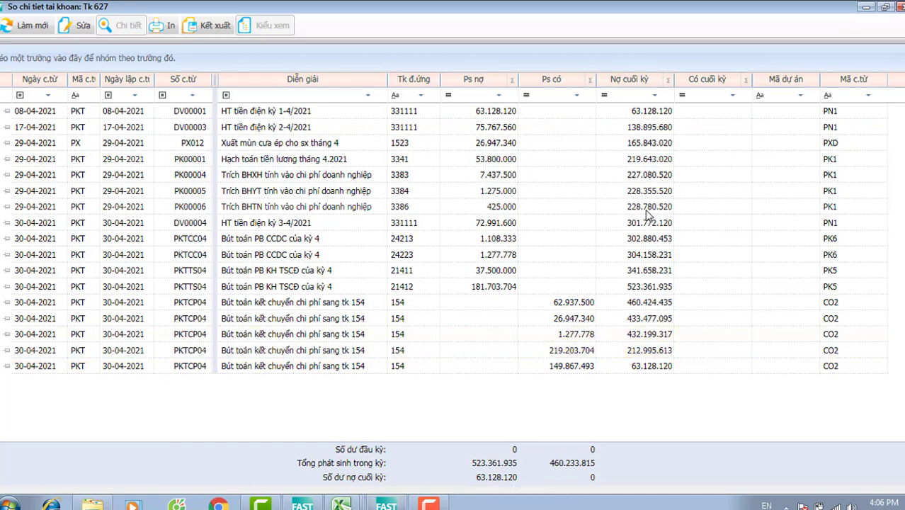
left_click(646, 116)
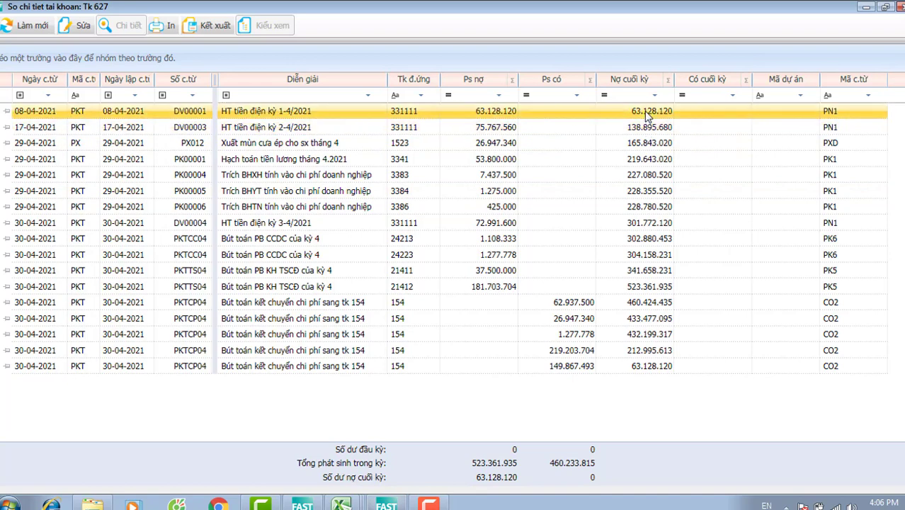
left_click(645, 115)
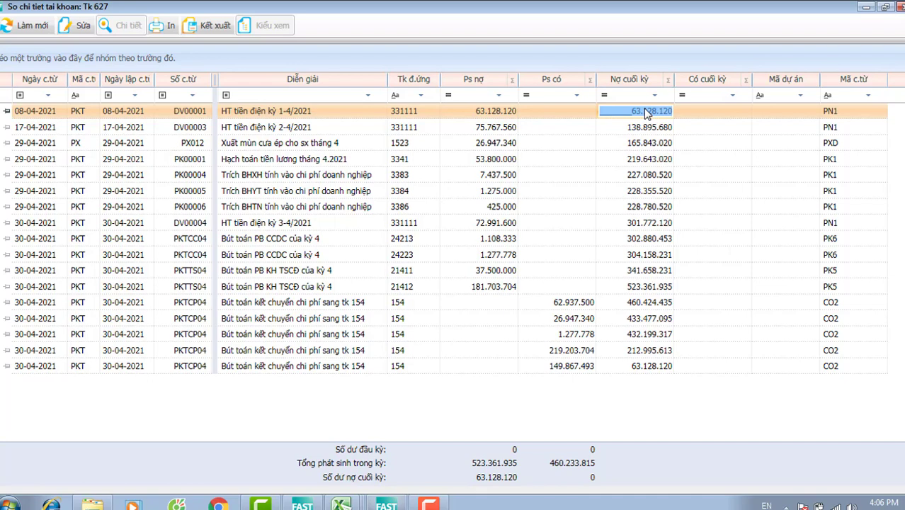
left_click(84, 29)
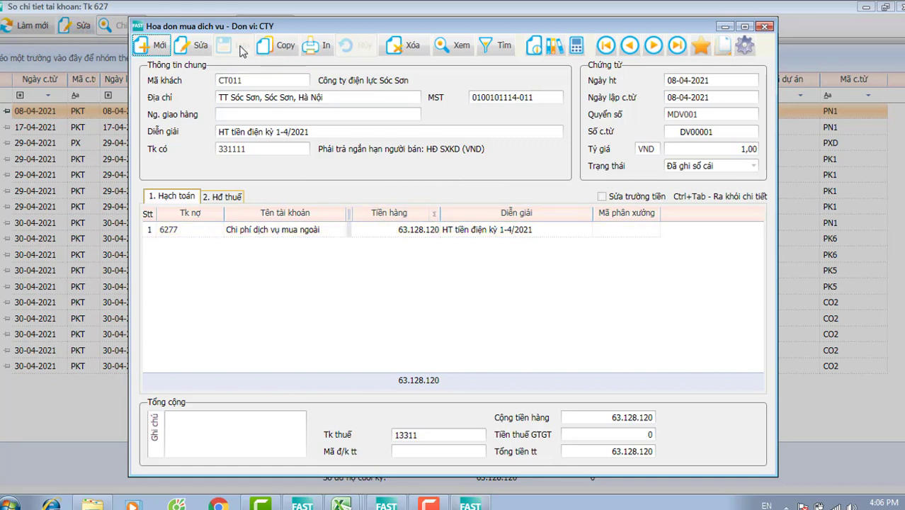
left_click(192, 46)
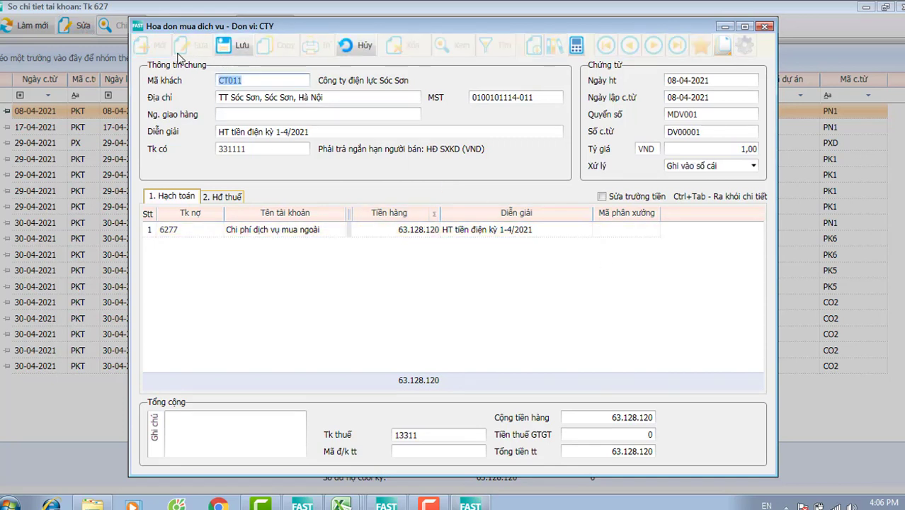
Enter workshop code PX001 on the invoice's 6277 Chi phí dịch vụ mua ngoài line
left_click(616, 228)
type("P")
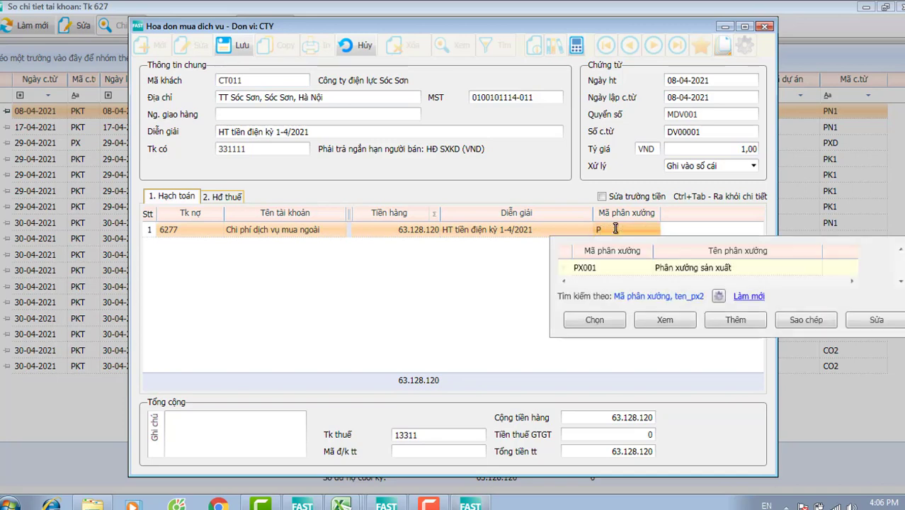
type("X00")
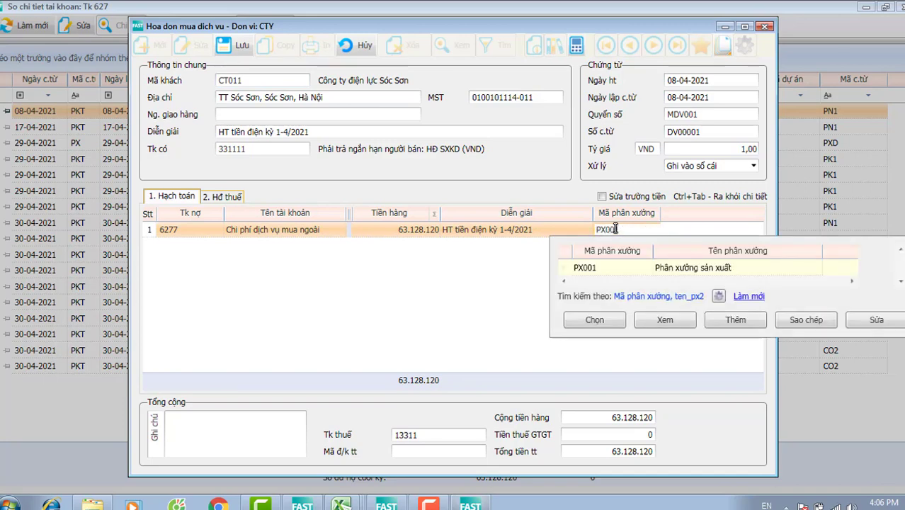